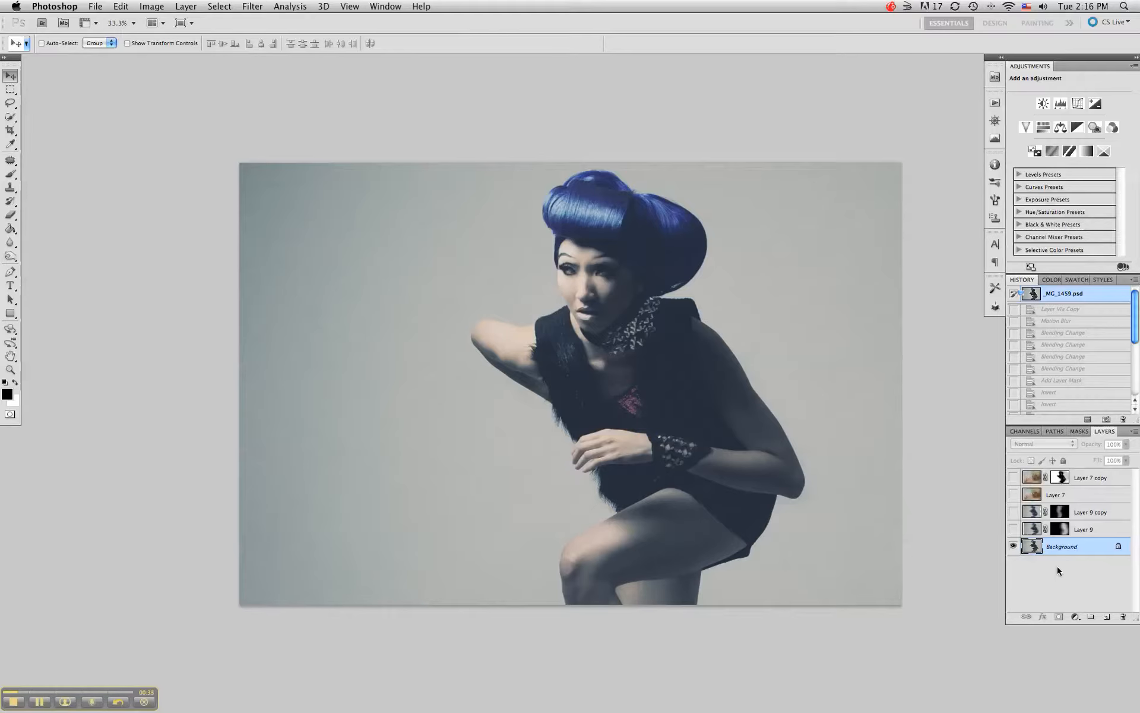
# Duplicate the Background layer and apply a horizontal Motion Blur at angle 0 to the copy
pyautogui.press('super+j')
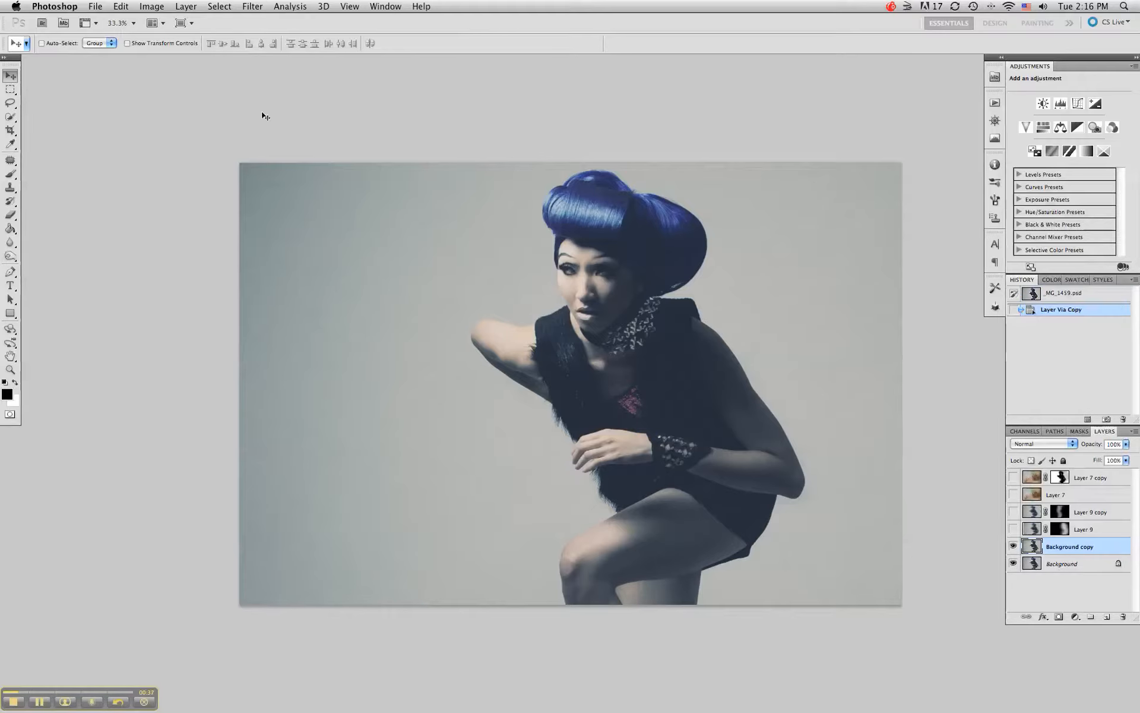
pyautogui.click(254, 7)
pyautogui.moveTo(257, 134)
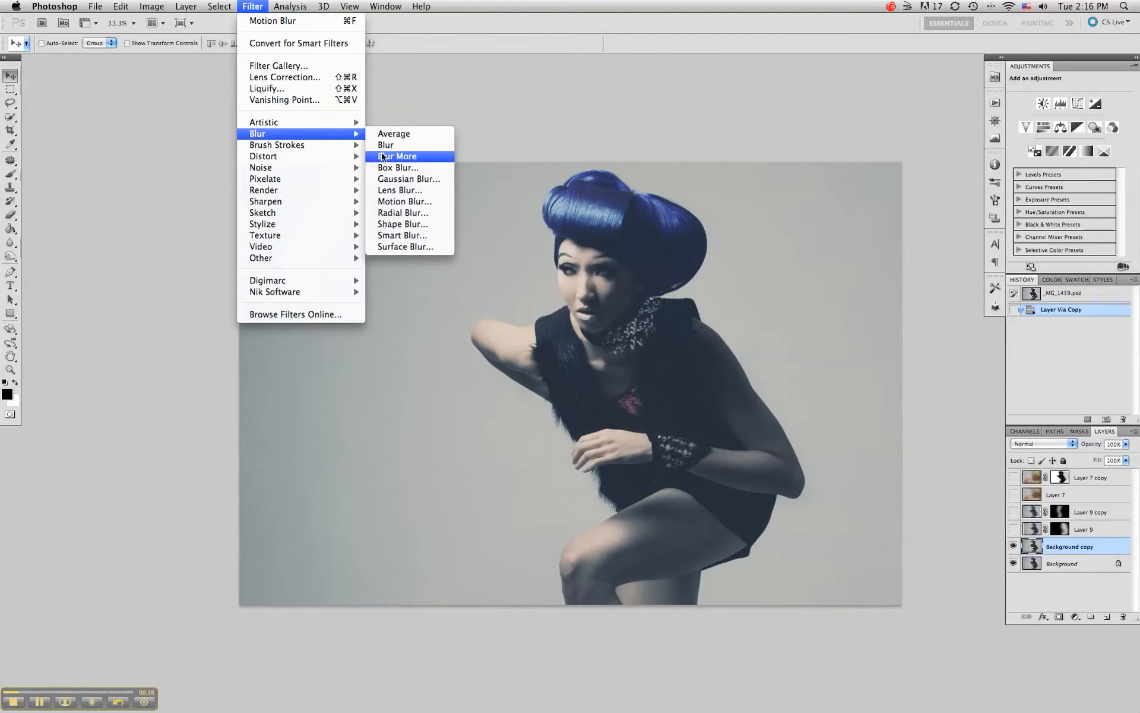
pyautogui.click(382, 202)
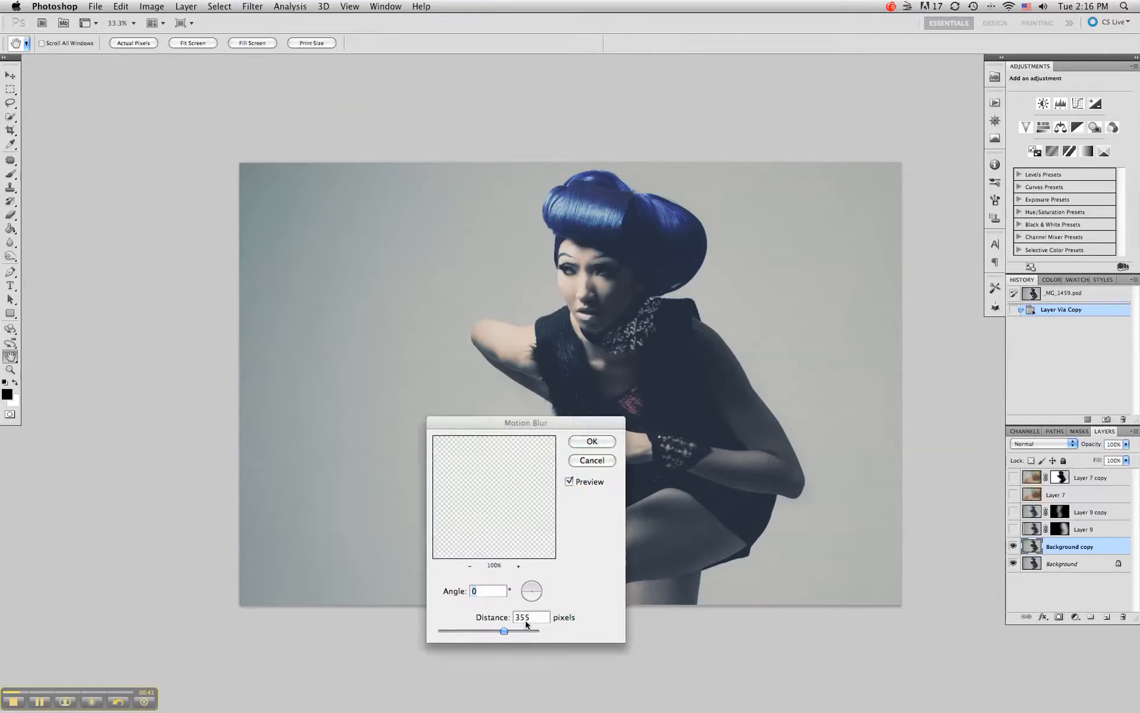
pyautogui.moveTo(516, 633); pyautogui.dragTo(523, 633)
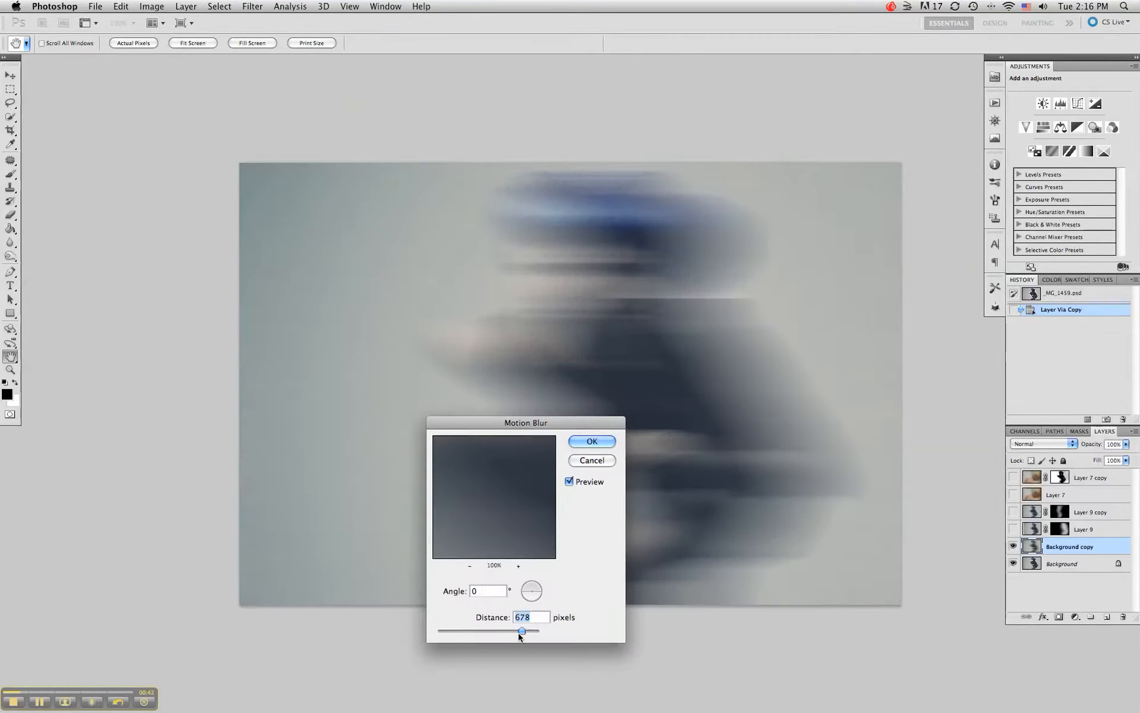
pyautogui.click(532, 604)
pyautogui.moveTo(532, 604); pyautogui.dragTo(537, 604)
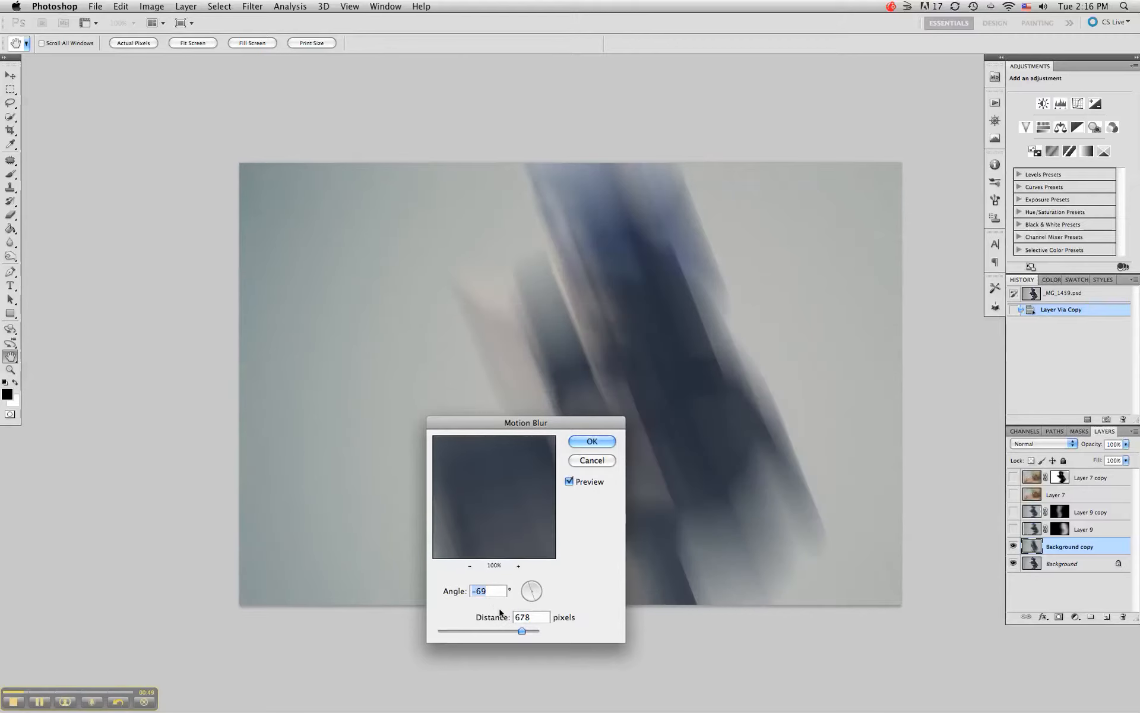
pyautogui.write('0')
pyautogui.moveTo(498, 631); pyautogui.dragTo(502, 633)
pyautogui.click(600, 442)
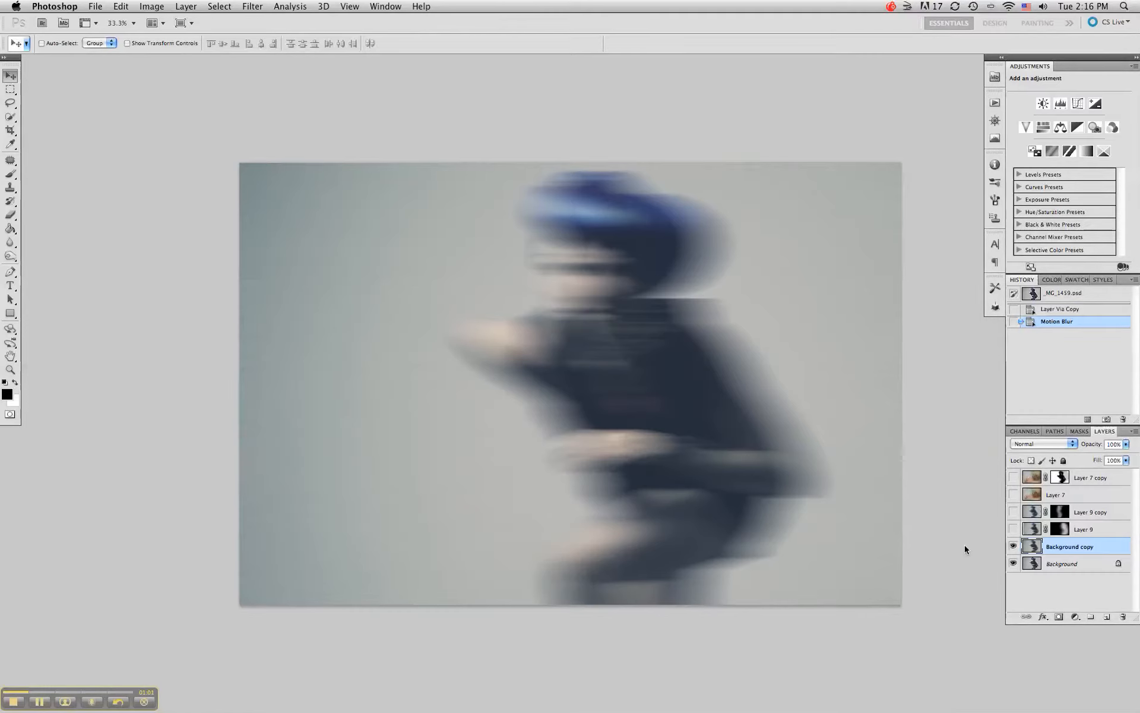
# Try blending modes such as Overlay on the blurred copy, compare it with the original, and restore Normal
pyautogui.click(1030, 443)
pyautogui.click(1025, 566)
pyautogui.click(1033, 442)
pyautogui.click(1032, 451)
pyautogui.click(1028, 445)
pyautogui.click(1025, 432)
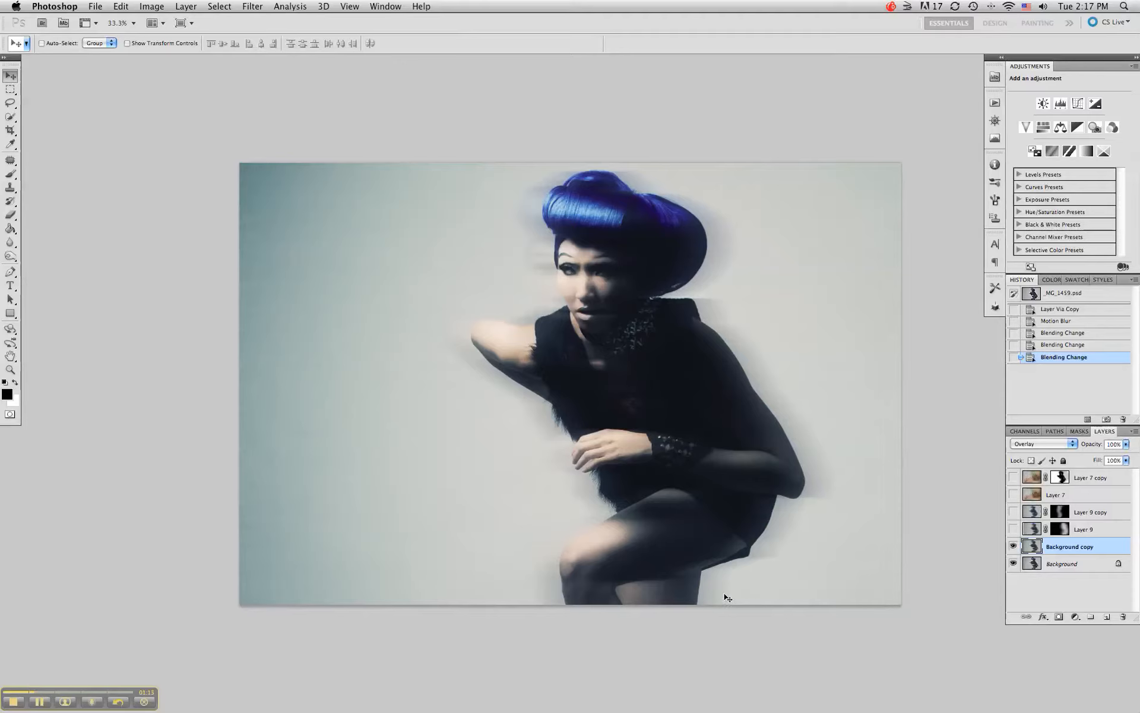
pyautogui.click(1013, 546)
pyautogui.click(1013, 546)
pyautogui.click(1068, 443)
pyautogui.click(1035, 330)
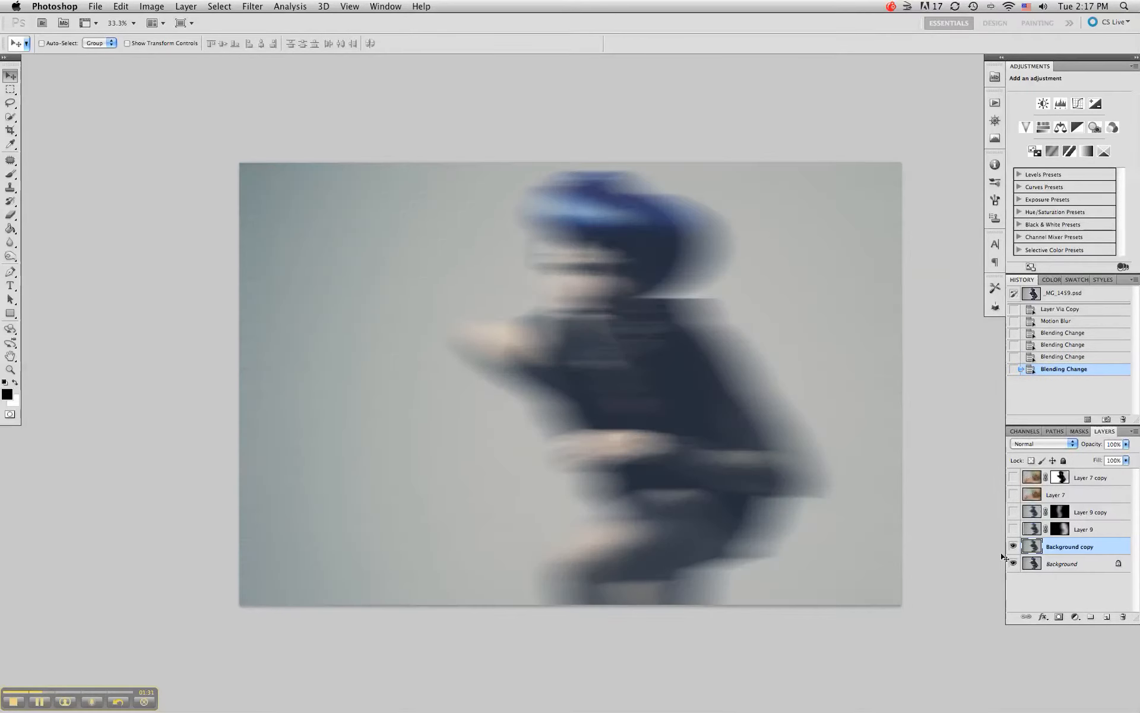
# Add a layer mask to the Background copy layer and invert it to black
pyautogui.click(1060, 618)
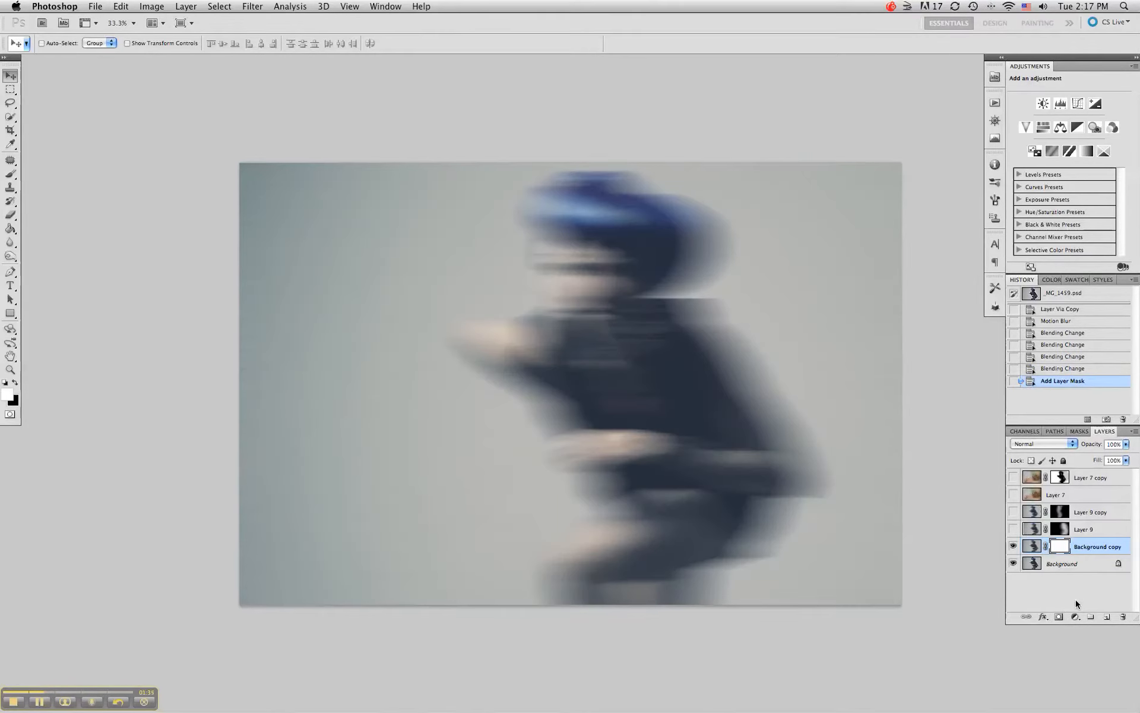
pyautogui.press('super+i')
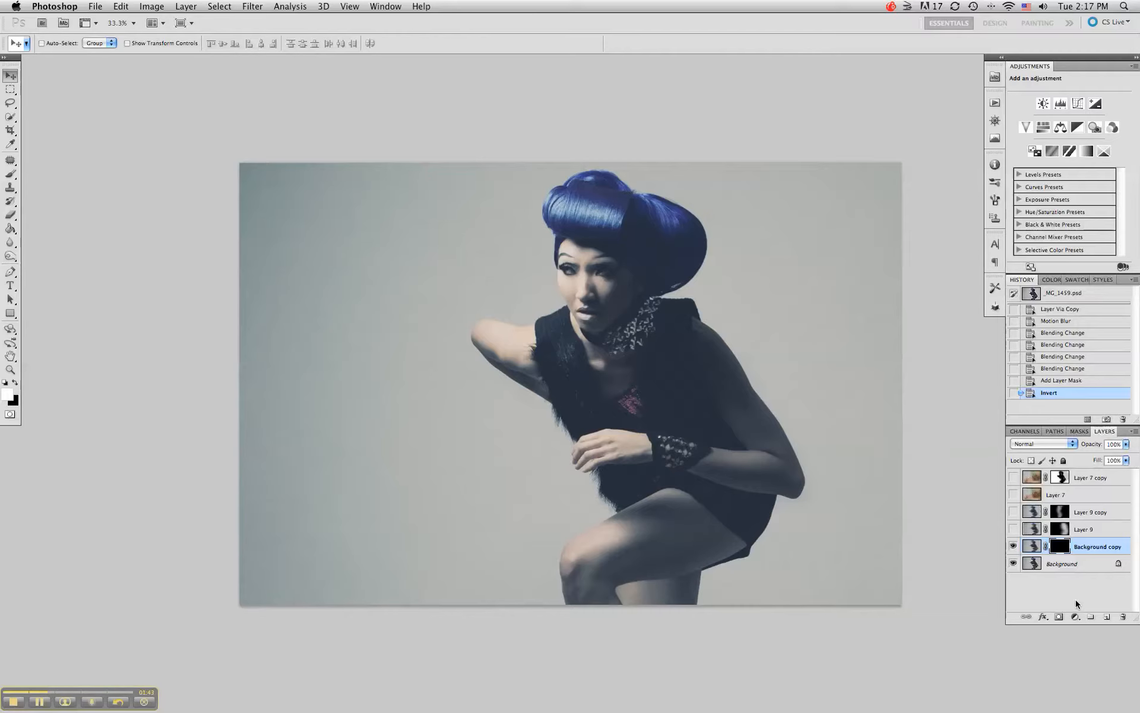
pyautogui.hotkey('ctrl', 'i')
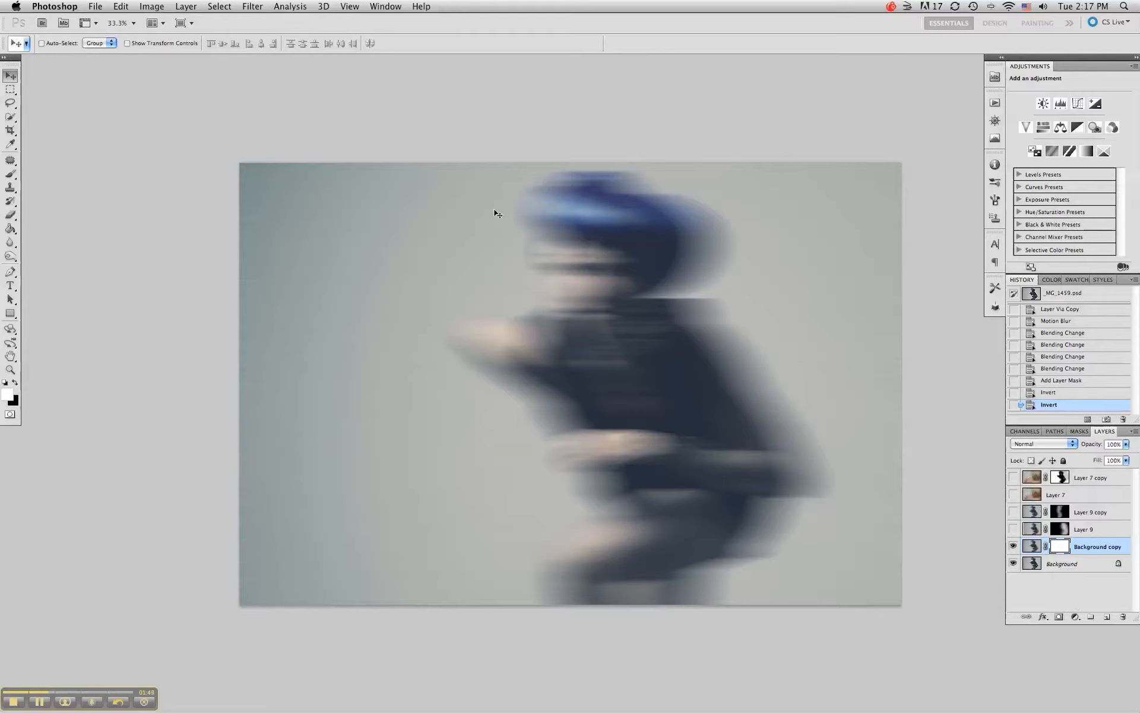
pyautogui.hotkey('ctrl', 'i')
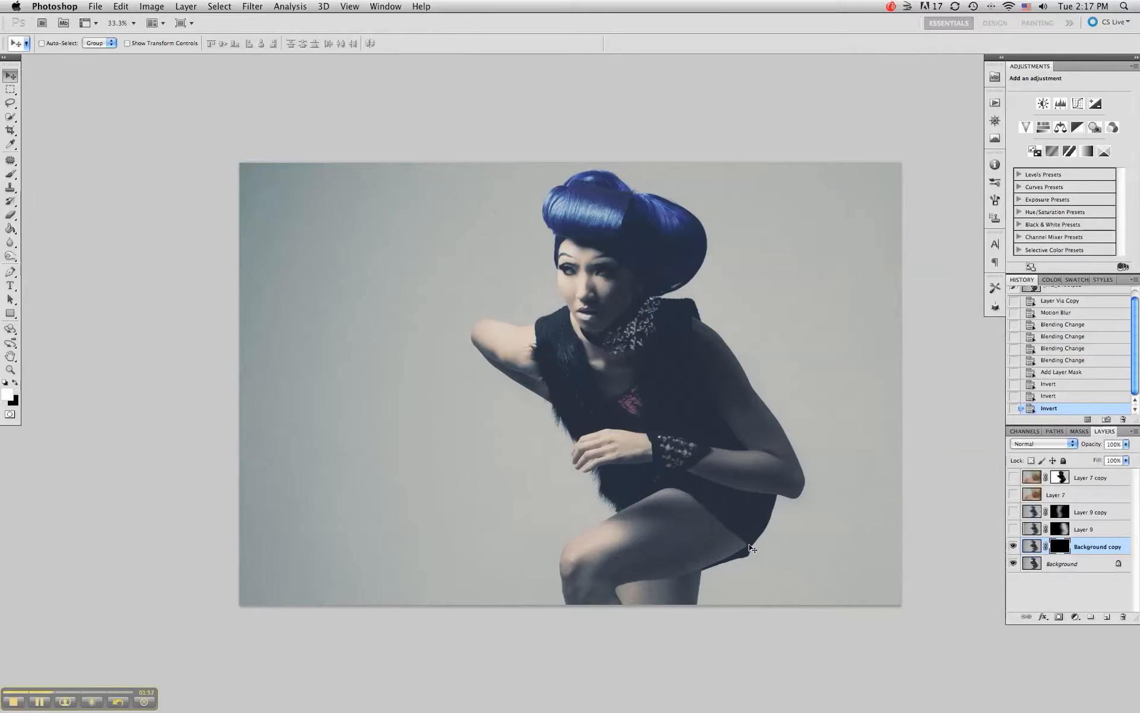
# Paint the mask with white at 15% brush opacity along the back of the model's hair, arm and leg to reveal the blur
pyautogui.press('b')
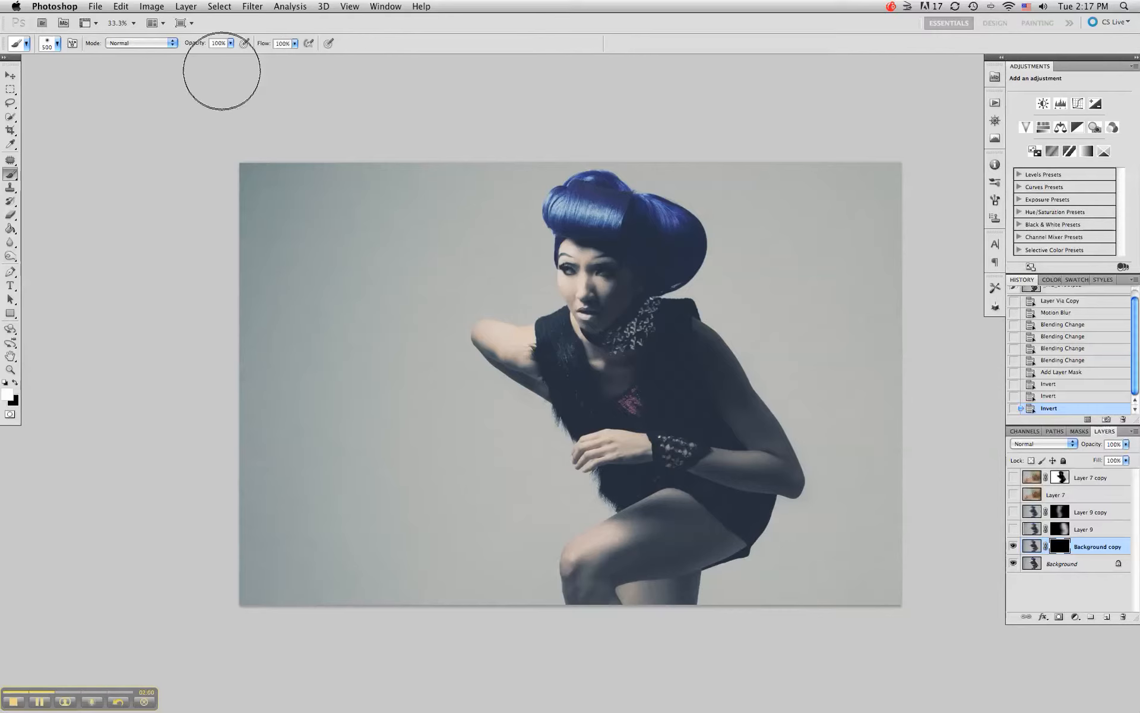
pyautogui.click(230, 43)
pyautogui.moveTo(191, 59); pyautogui.dragTo(183, 57)
pyautogui.click(10, 393)
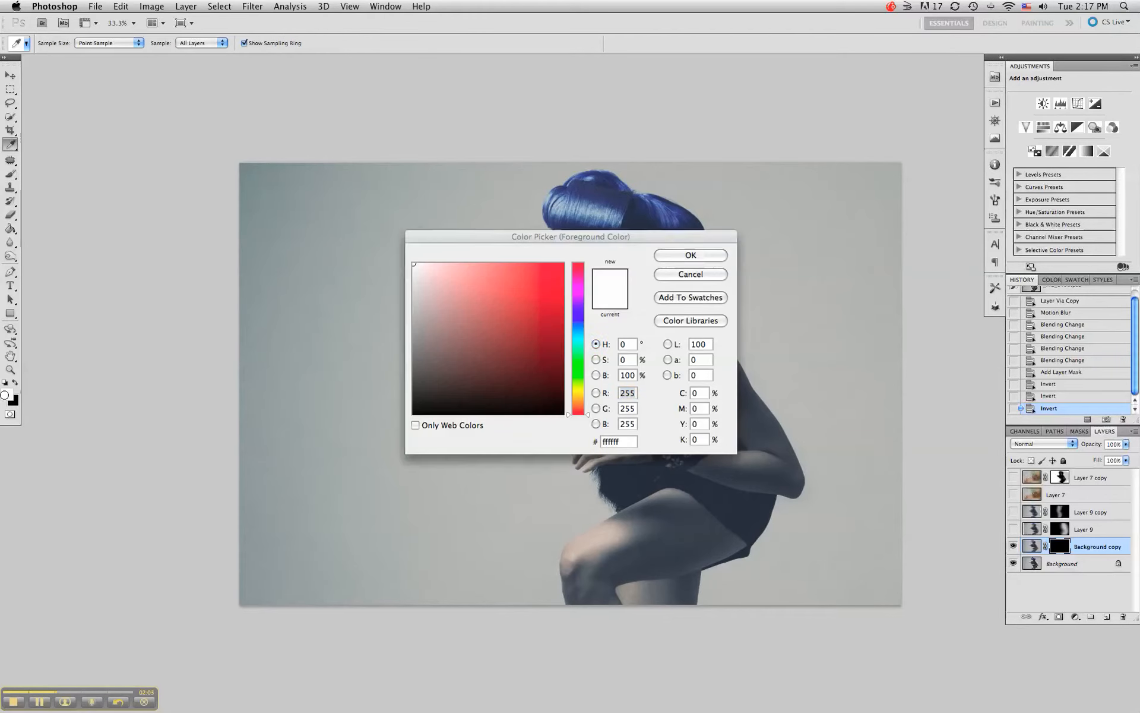
pyautogui.click(689, 256)
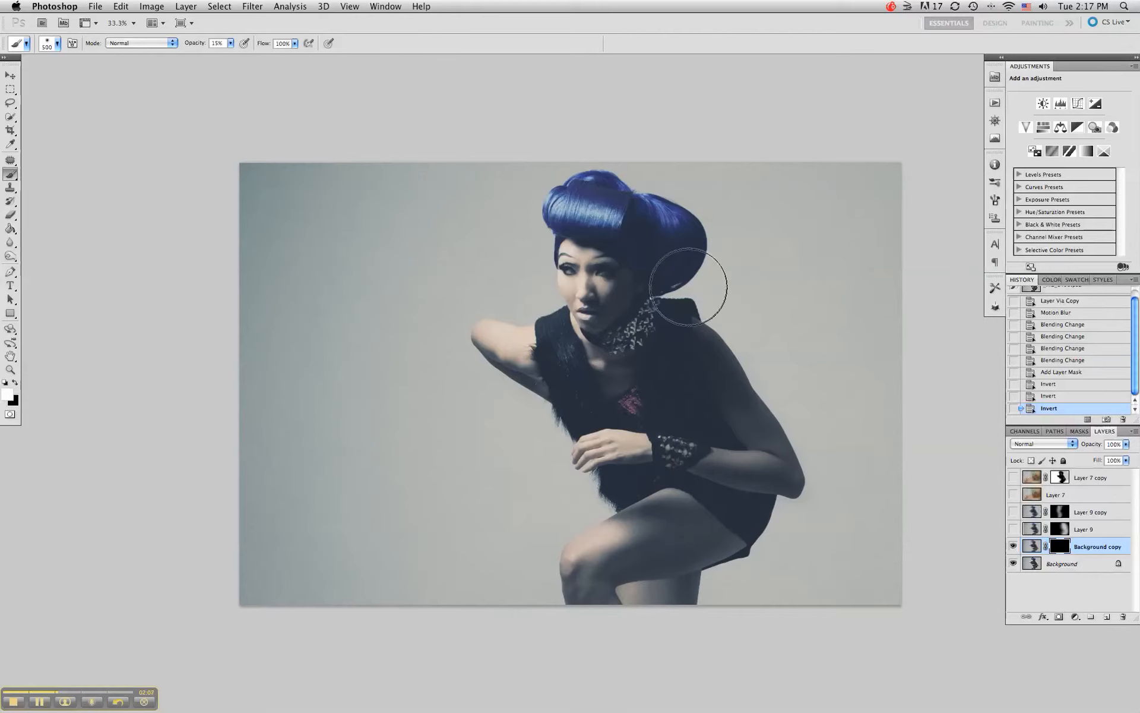
pyautogui.moveTo(704, 336)
pyautogui.mouseDown()
pyautogui.moveTo(801, 499)
pyautogui.moveTo(702, 618)
pyautogui.moveTo(733, 573)
pyautogui.mouseUp()
pyautogui.moveTo(655, 219); pyautogui.dragTo(704, 314)
pyautogui.moveTo(659, 242)
pyautogui.mouseDown()
pyautogui.moveTo(654, 227)
pyautogui.moveTo(772, 451)
pyautogui.moveTo(818, 488)
pyautogui.moveTo(809, 477)
pyautogui.mouseUp()
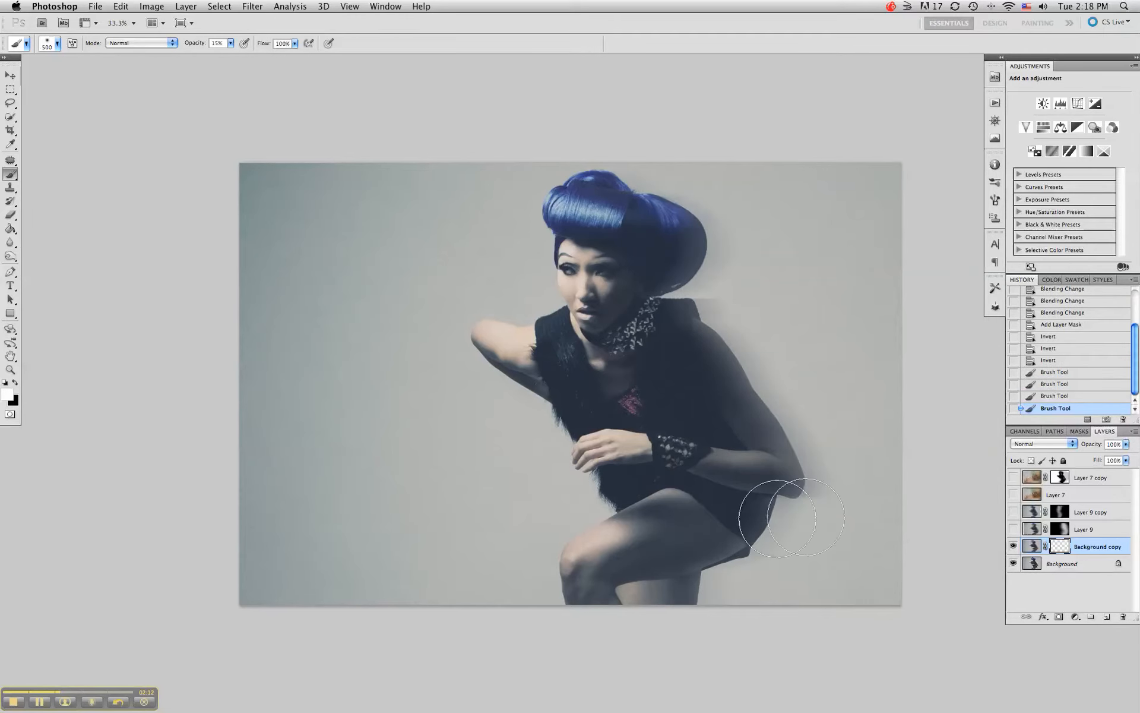
pyautogui.click(729, 225)
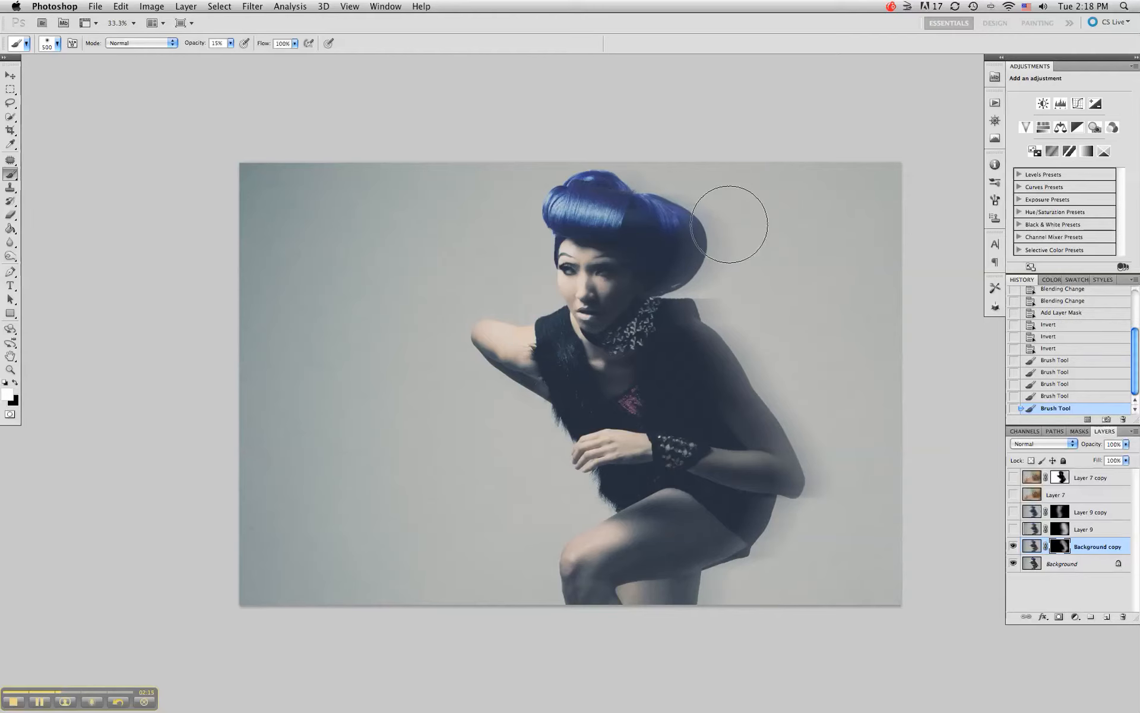
# Hide the Background copy layer and show Layer 9 and Layer 9 copy instead
pyautogui.click(1013, 546)
pyautogui.click(1014, 530)
pyautogui.click(1013, 512)
# Shift the blurred Layer 9 slightly up and to the right with the Move tool
pyautogui.click(1116, 533)
pyautogui.press('x')
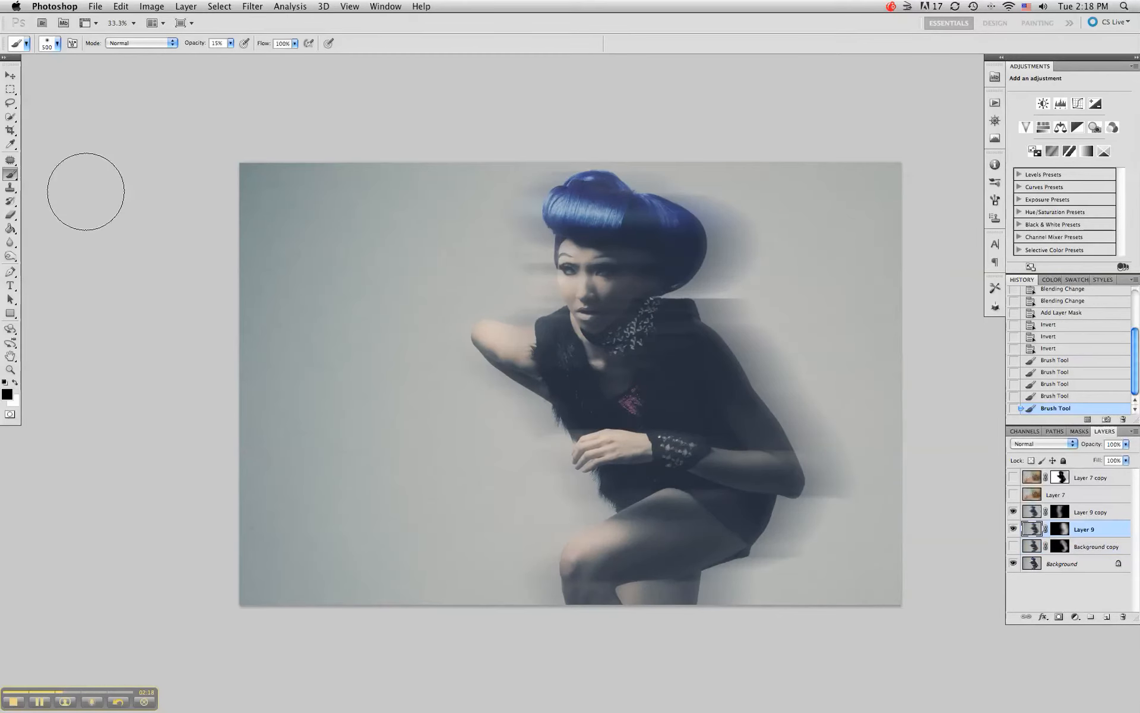
pyautogui.click(11, 76)
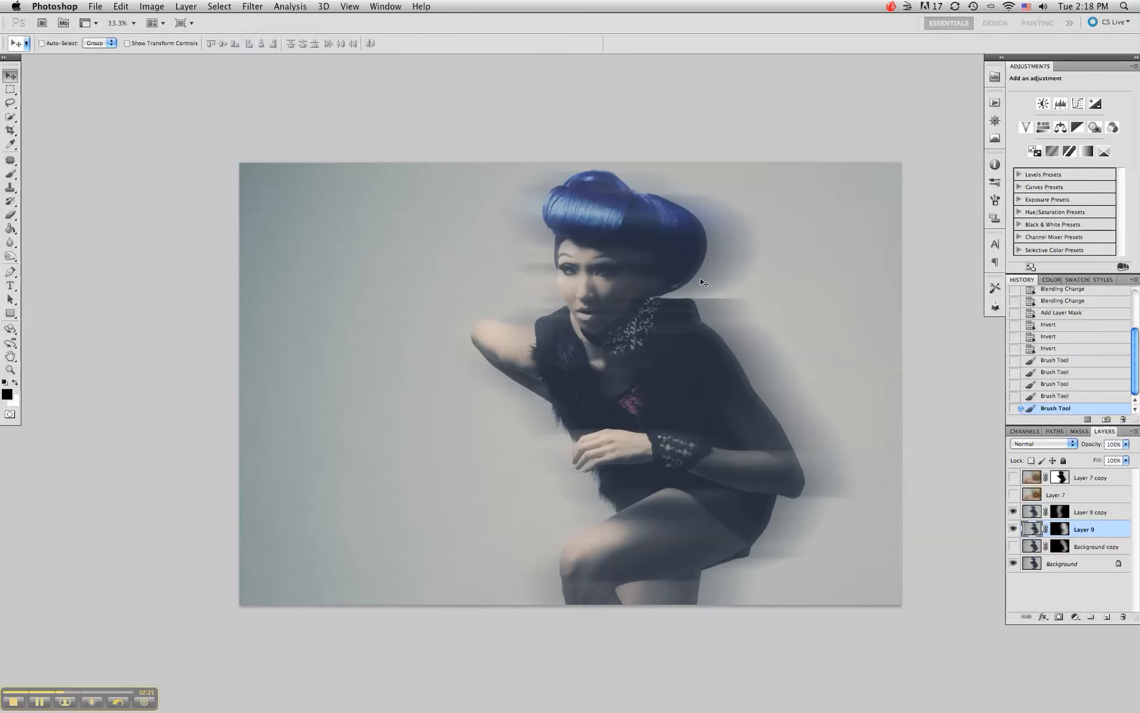
pyautogui.moveTo(717, 271)
pyautogui.mouseDown()
pyautogui.moveTo(735, 274)
pyautogui.moveTo(723, 261)
pyautogui.mouseUp()
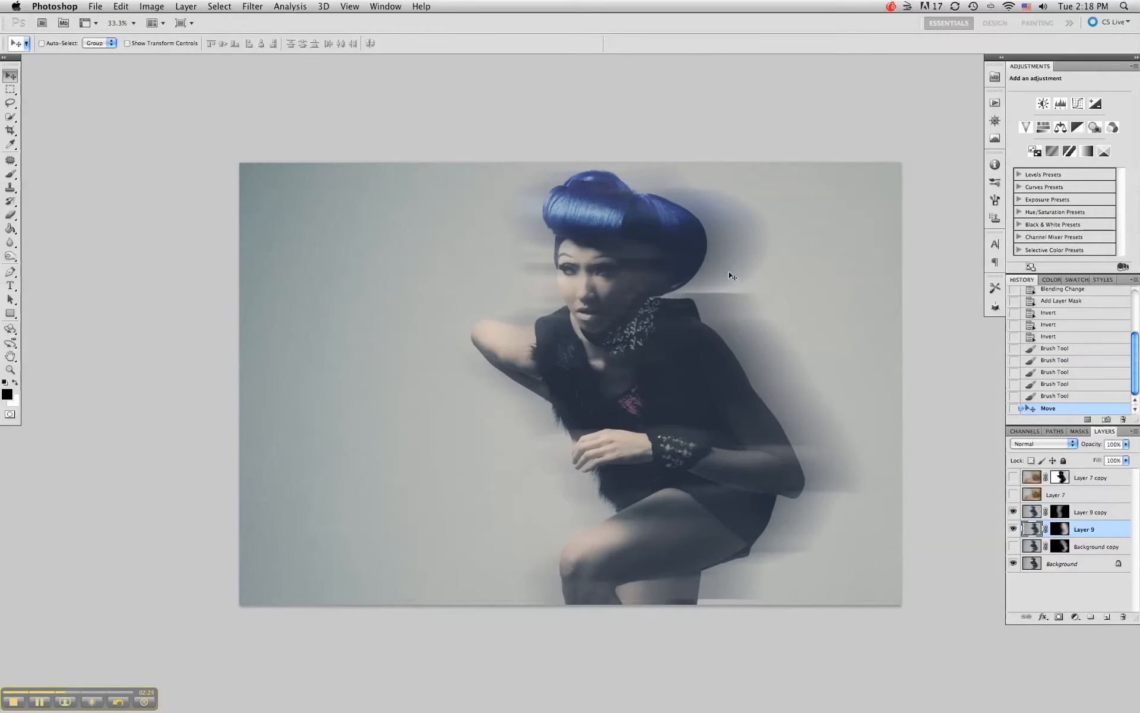
# Show the texture on Layer 7 and switch its blending mode to Normal
pyautogui.click(1020, 498)
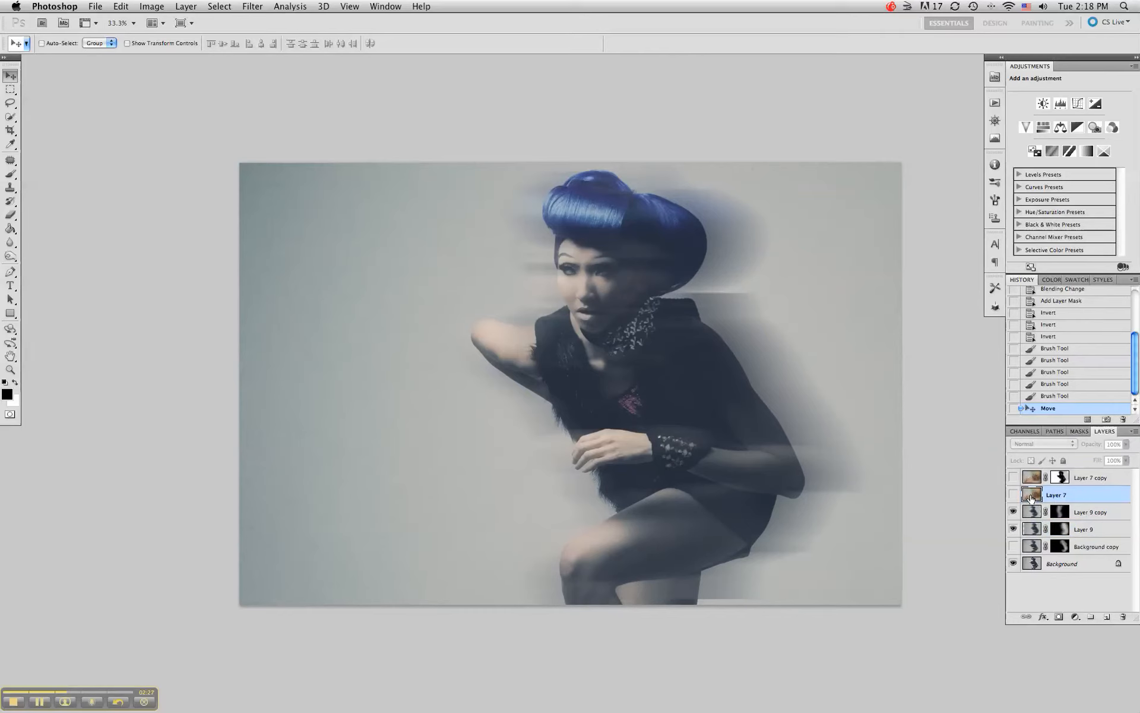
pyautogui.click(1014, 496)
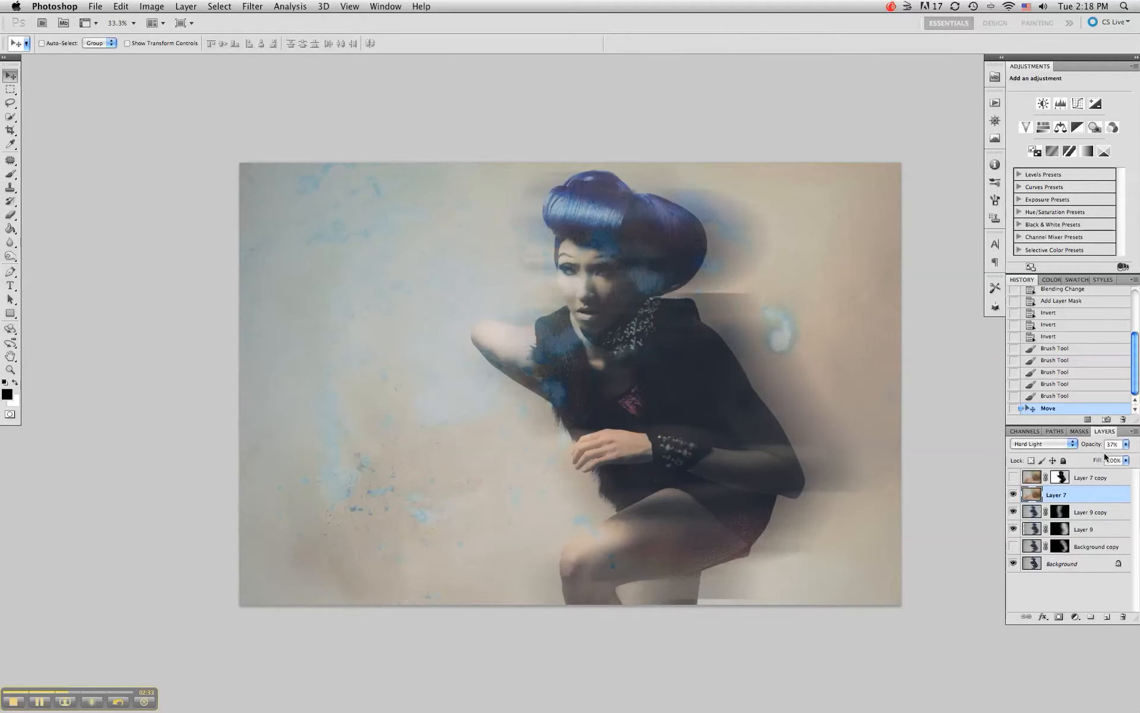
pyautogui.click(1045, 445)
pyautogui.click(1021, 315)
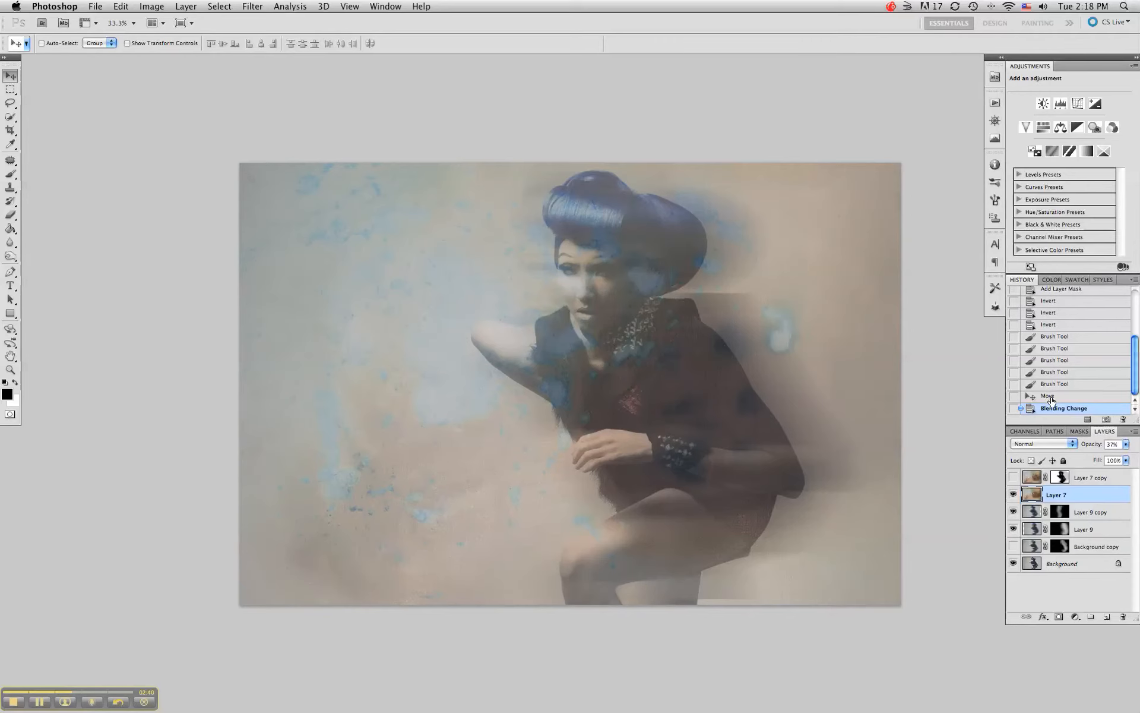
# Try Overlay and other blending modes on Layer 7, ending with Hard Light
pyautogui.click(1040, 445)
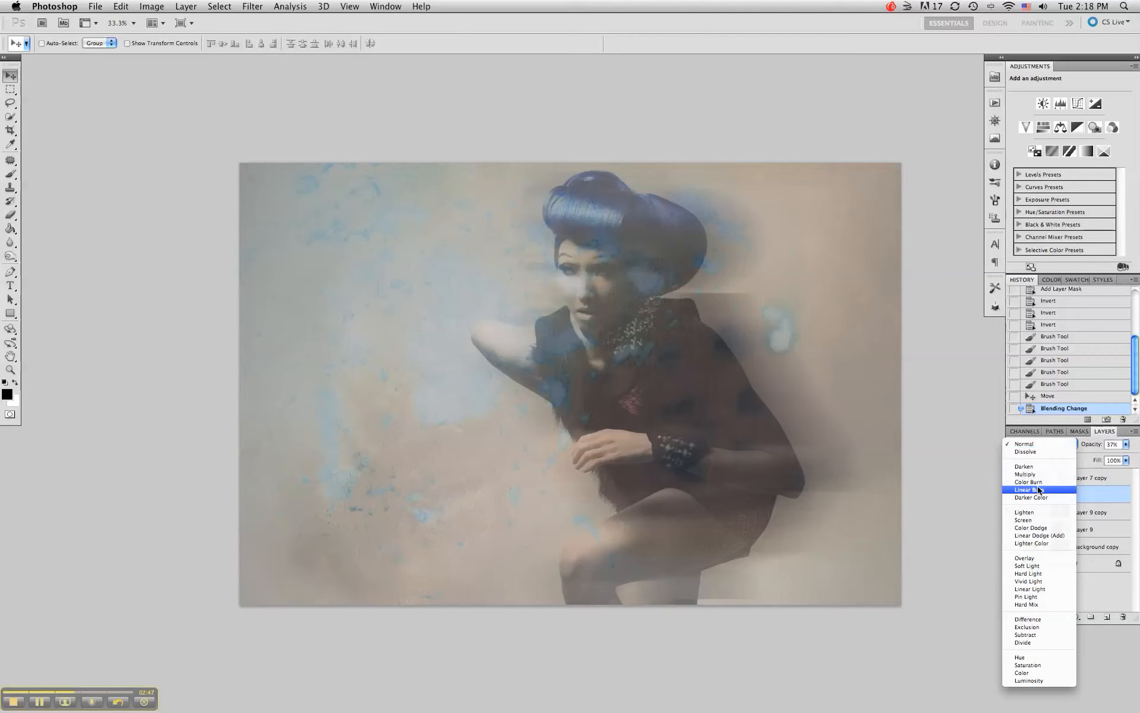
pyautogui.click(1028, 558)
pyautogui.click(1034, 444)
pyautogui.click(1028, 452)
pyautogui.click(1024, 444)
pyautogui.click(1023, 452)
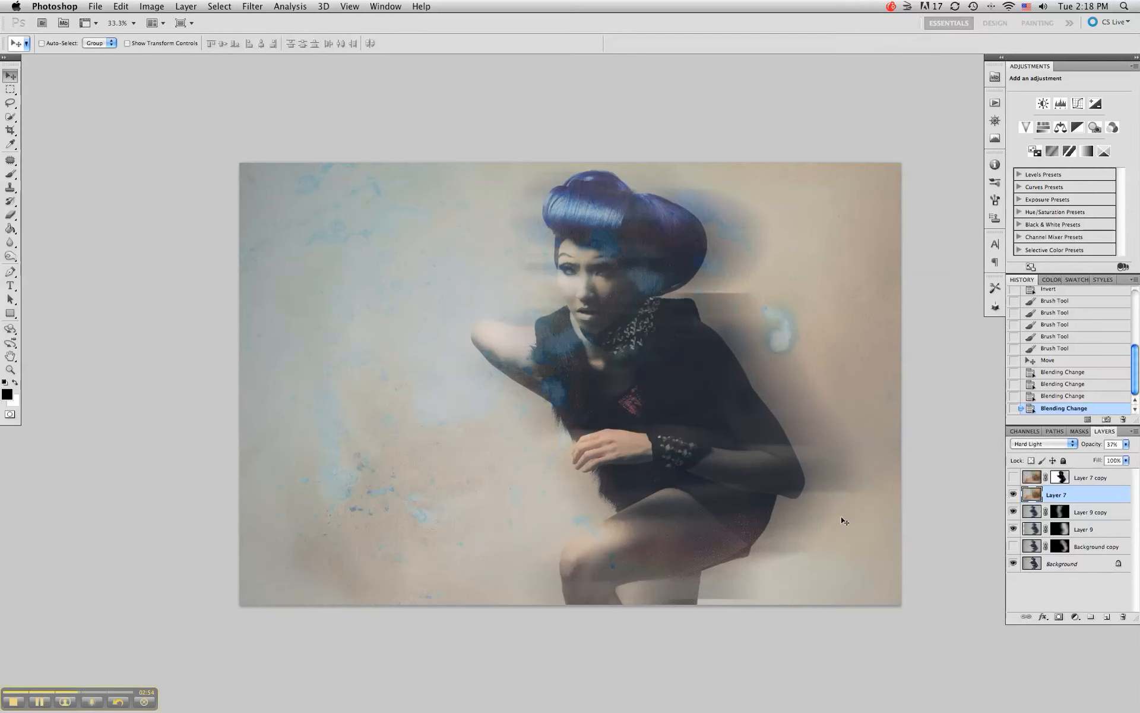
# Hide Layer 7, show the masked Layer 7 copy instead, and select its layer mask
pyautogui.click(1013, 494)
pyautogui.click(1013, 477)
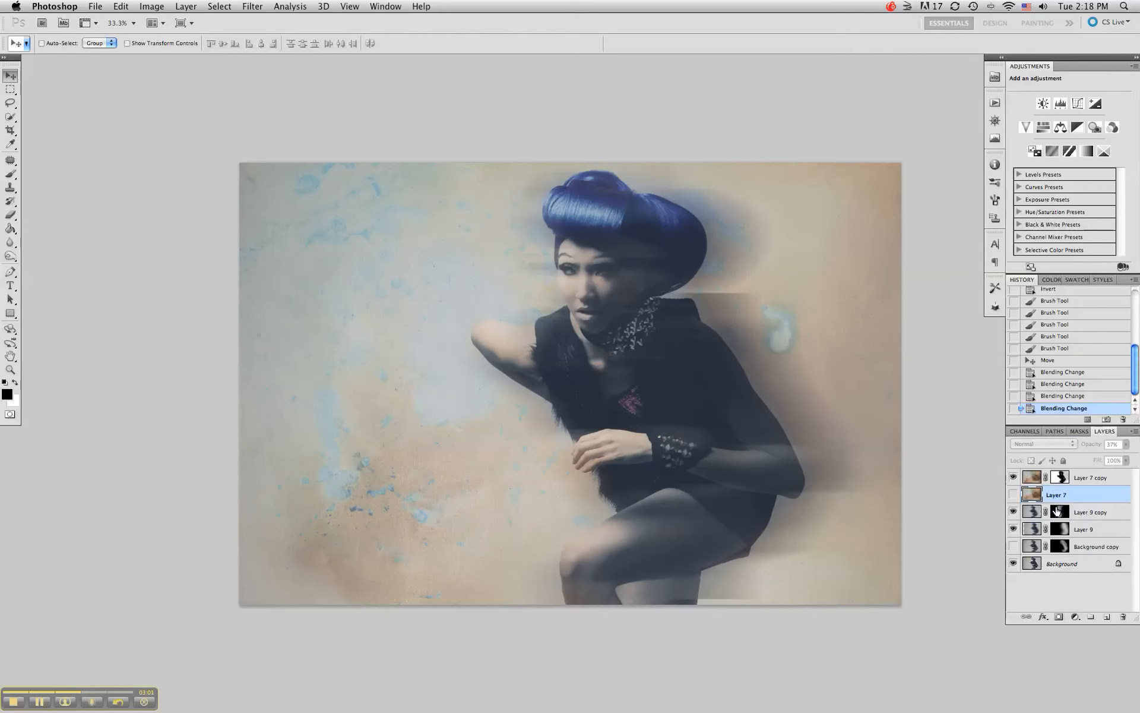
pyautogui.click(1060, 480)
pyautogui.press('x')
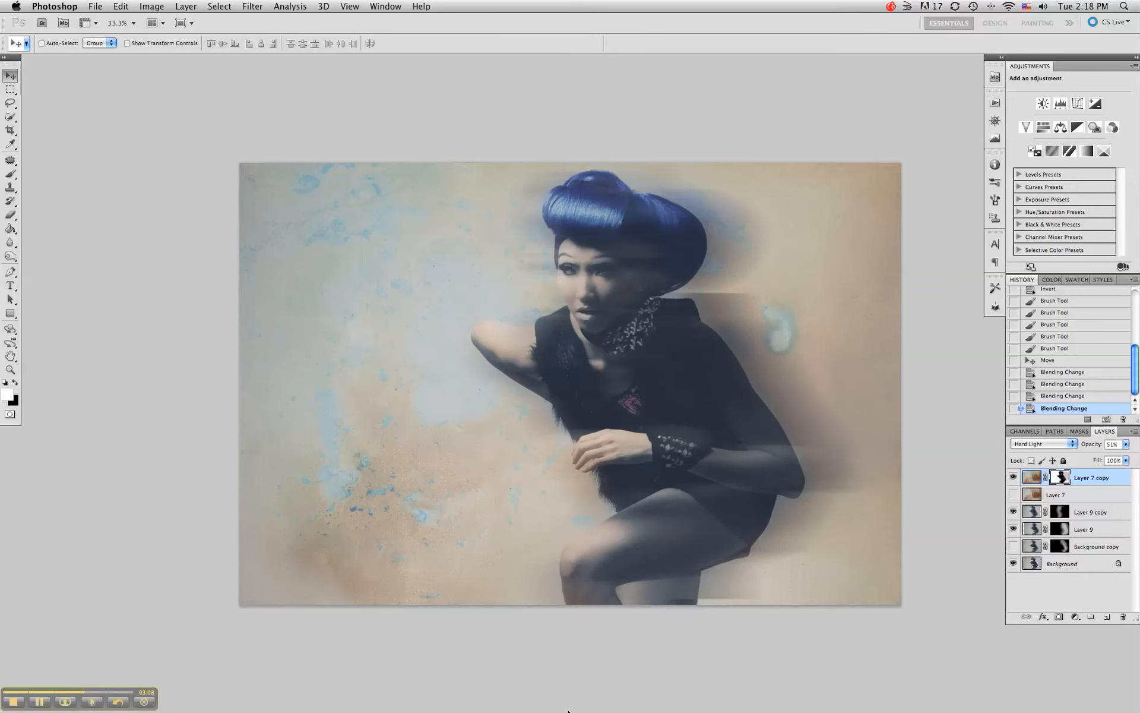
# Switch to Adobe Bridge and compare previews of the textured JPEG of the blue-haired model and _MG_5137.psd
pyautogui.moveTo(571, 709)
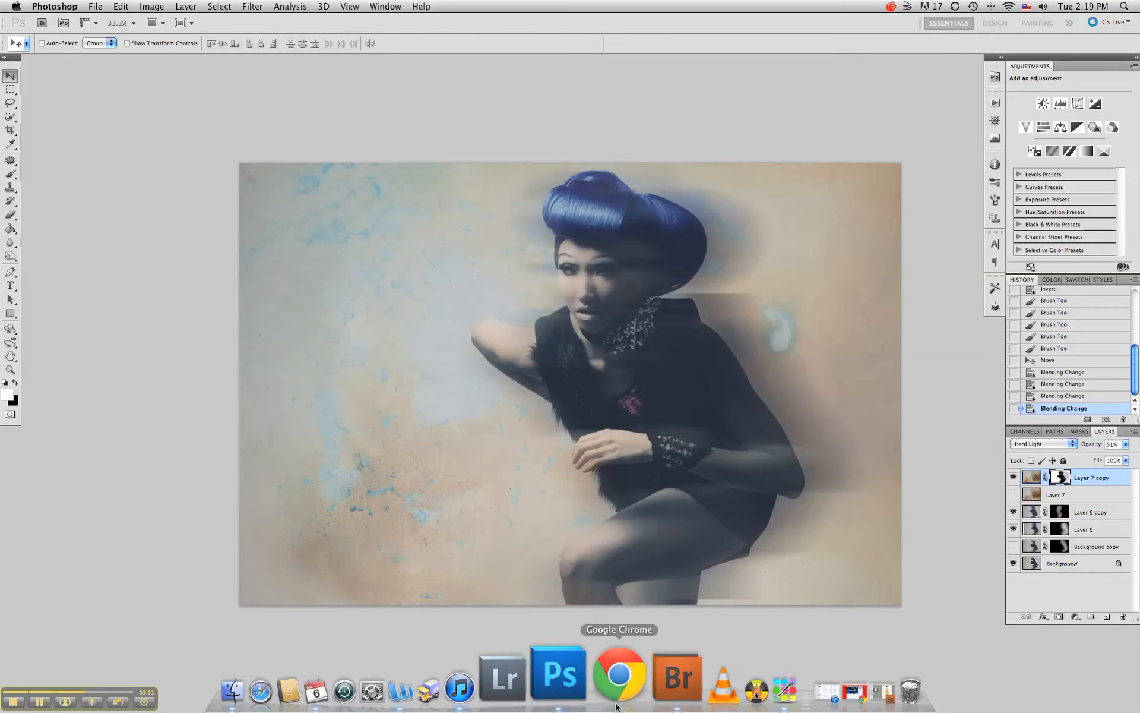
pyautogui.click(625, 677)
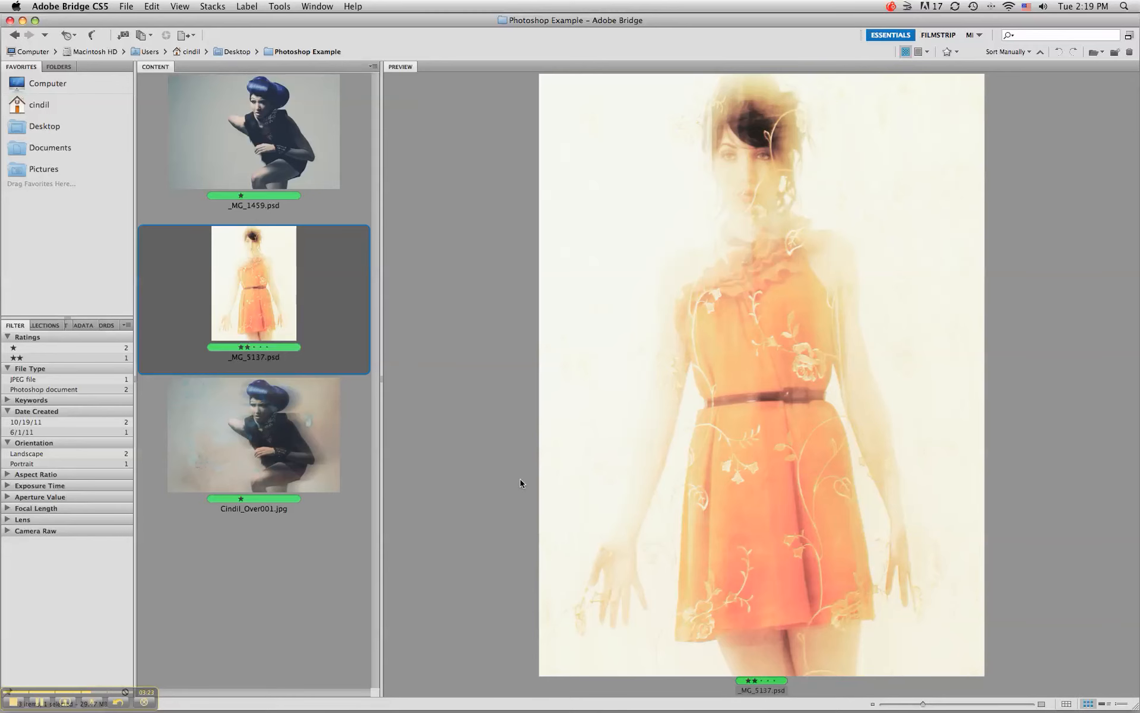
pyautogui.click(284, 420)
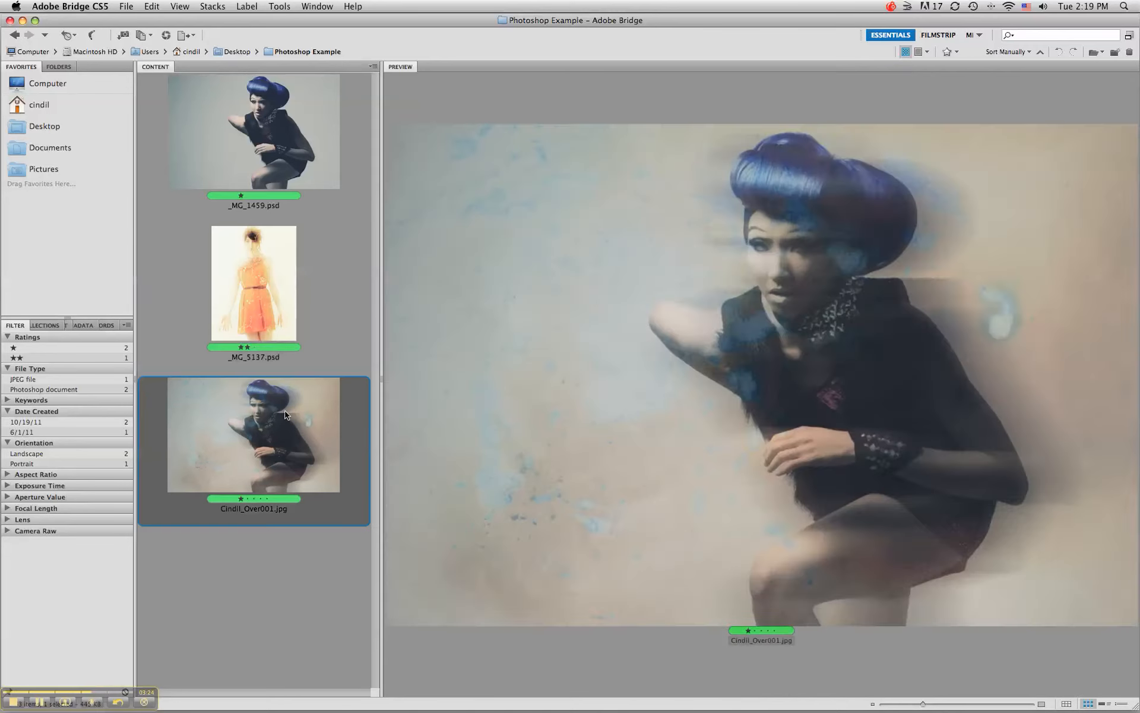
pyautogui.click(263, 301)
pyautogui.click(287, 404)
pyautogui.click(260, 297)
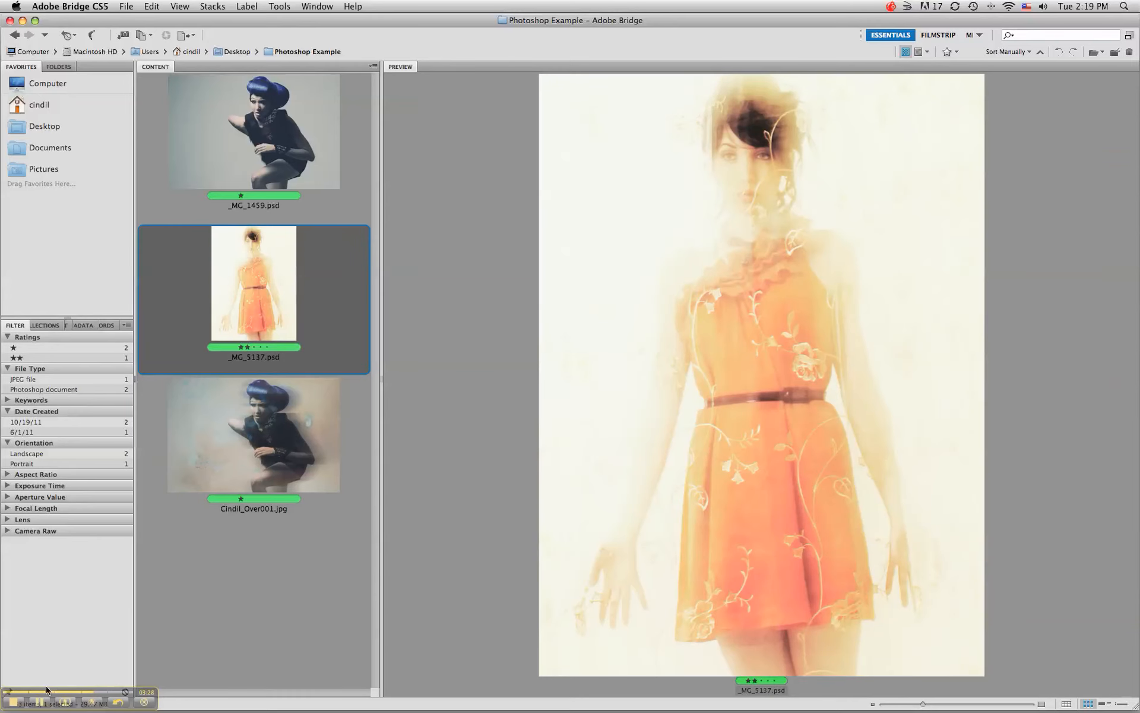